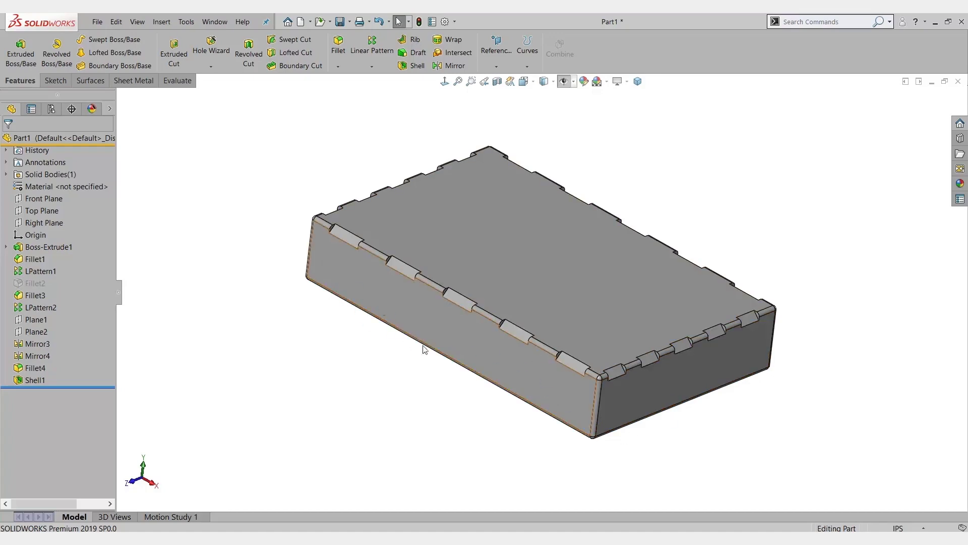
Orbit the two-upright L-bracket in Part2 and start a new Fillet feature
{"action": "middle_click_drag", "start_coordinate": [573, 423], "coordinate": [600, 423]}
{"action": "scroll", "coordinate": [738, 365], "scroll_direction": "down", "scroll_amount": 5}
{"action": "mouse_move", "coordinate": [737, 365]}
{"action": "middle_mouse_down"}
{"action": "mouse_move", "coordinate": [694, 358]}
{"action": "mouse_move", "coordinate": [718, 353]}
{"action": "mouse_move", "coordinate": [731, 363]}
{"action": "middle_mouse_up"}
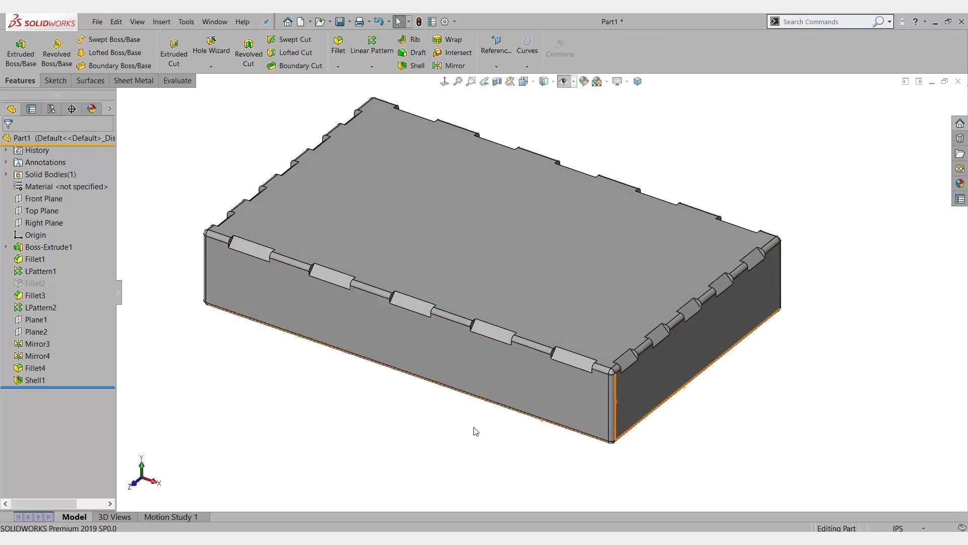
{"action": "scroll", "coordinate": [499, 404], "scroll_direction": "up", "scroll_amount": 2}
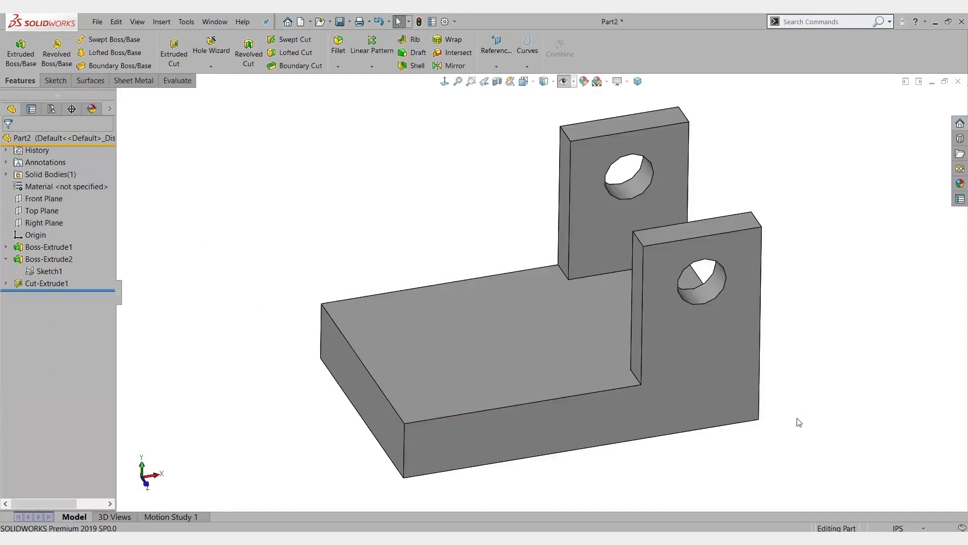
{"action": "mouse_move", "coordinate": [799, 422]}
{"action": "middle_mouse_down"}
{"action": "mouse_move", "coordinate": [780, 424]}
{"action": "mouse_move", "coordinate": [762, 398]}
{"action": "mouse_move", "coordinate": [782, 419]}
{"action": "middle_mouse_up"}
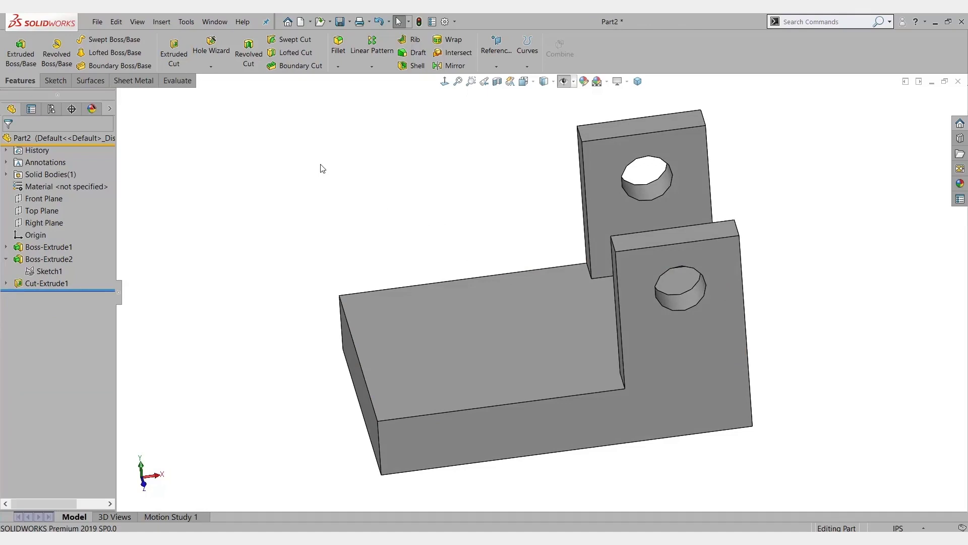
{"action": "left_click", "coordinate": [341, 56]}
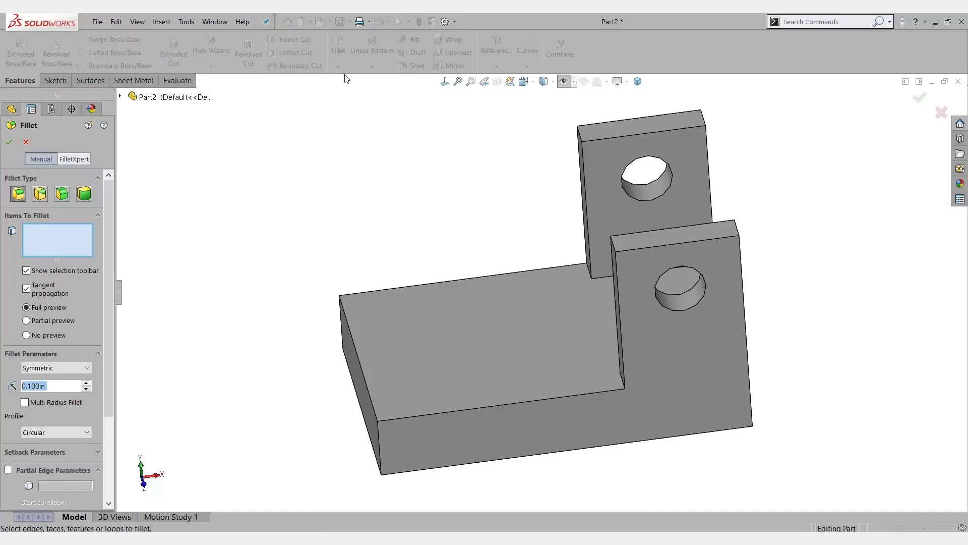
Round the base's front top edge with a 0.100in fillet
{"action": "left_click", "coordinate": [463, 410]}
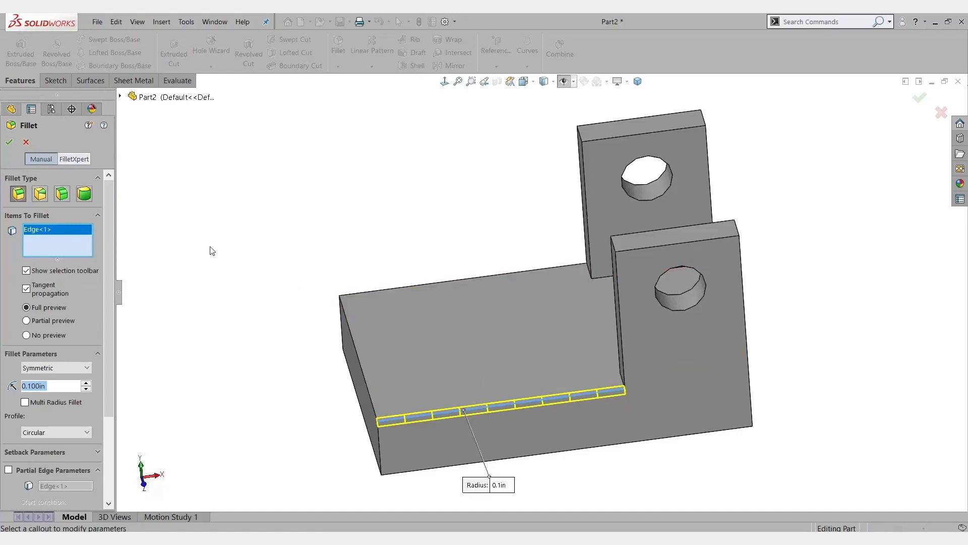
{"action": "left_click", "coordinate": [8, 142]}
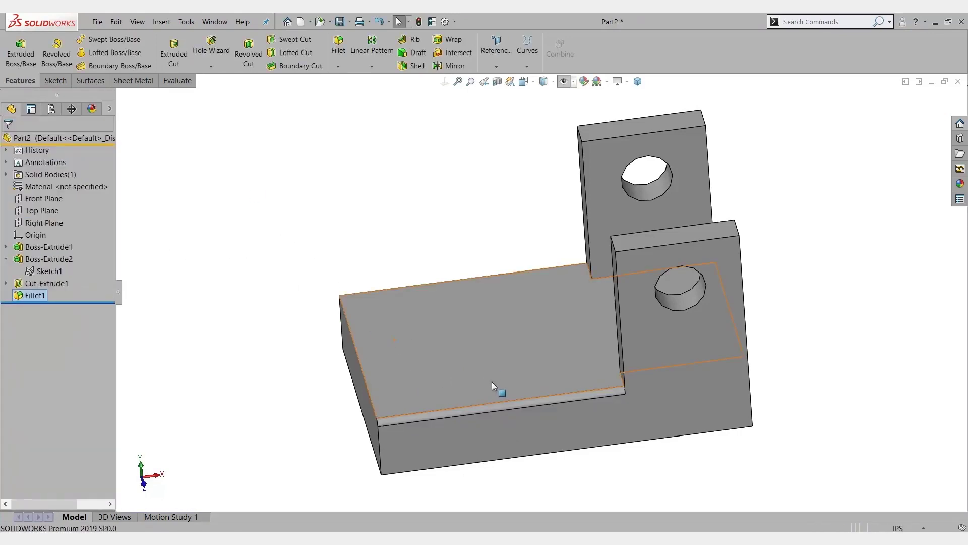
{"action": "middle_click_drag", "start_coordinate": [638, 458], "coordinate": [658, 394]}
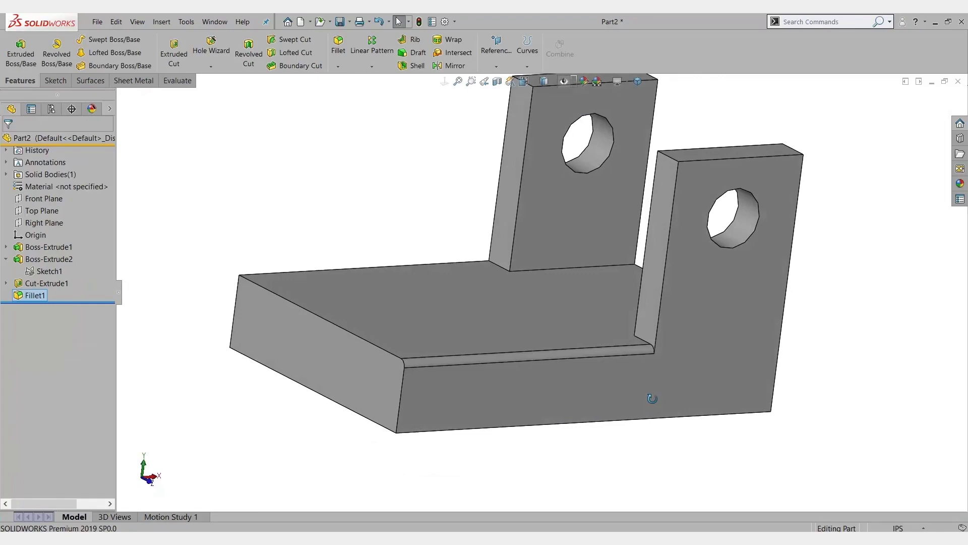
Convert Fillet1 into a 0.100in symmetric chamfer
{"action": "left_click", "coordinate": [473, 358]}
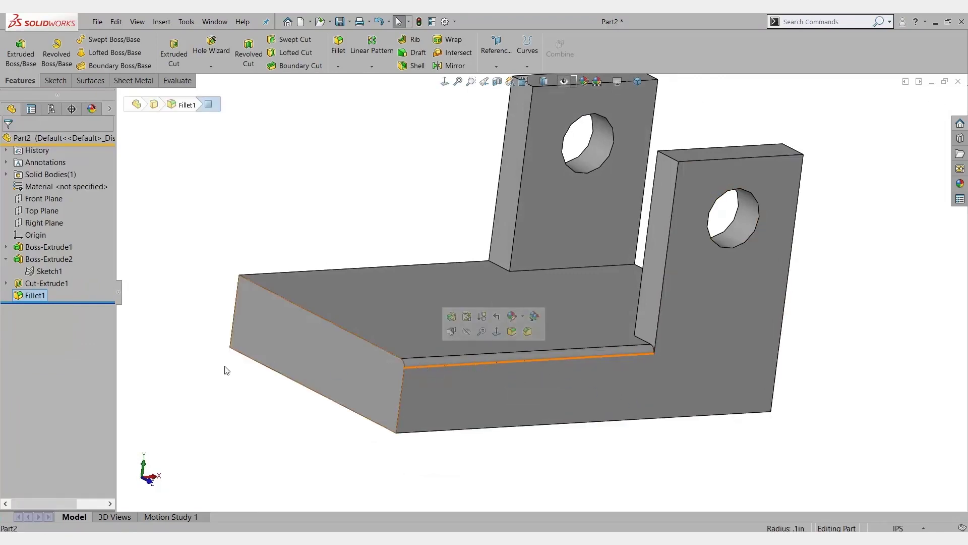
{"action": "right_click", "coordinate": [35, 300]}
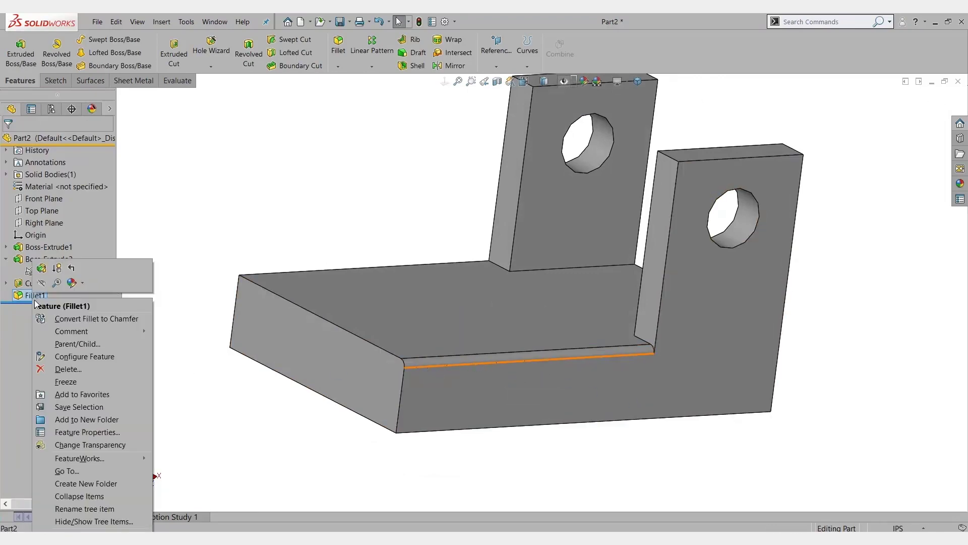
{"action": "left_click", "coordinate": [86, 318]}
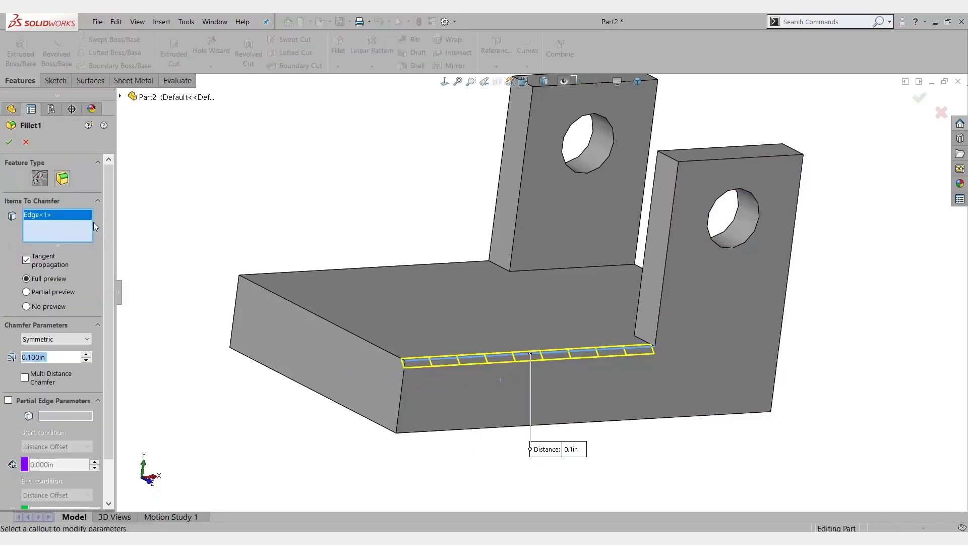
{"action": "key", "text": "Return"}
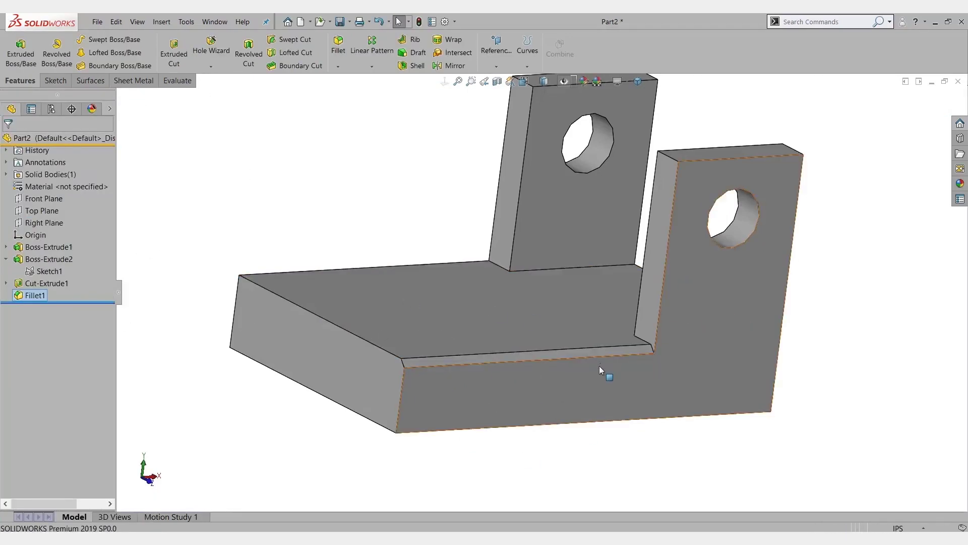
{"action": "middle_click_drag", "start_coordinate": [606, 372], "coordinate": [584, 389]}
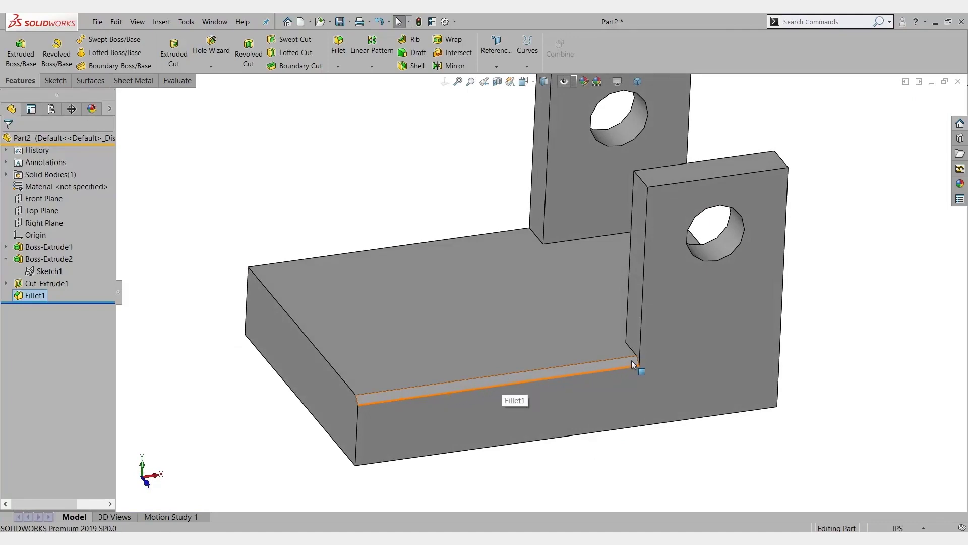
{"action": "scroll", "coordinate": [634, 364], "scroll_direction": "down", "scroll_amount": 3}
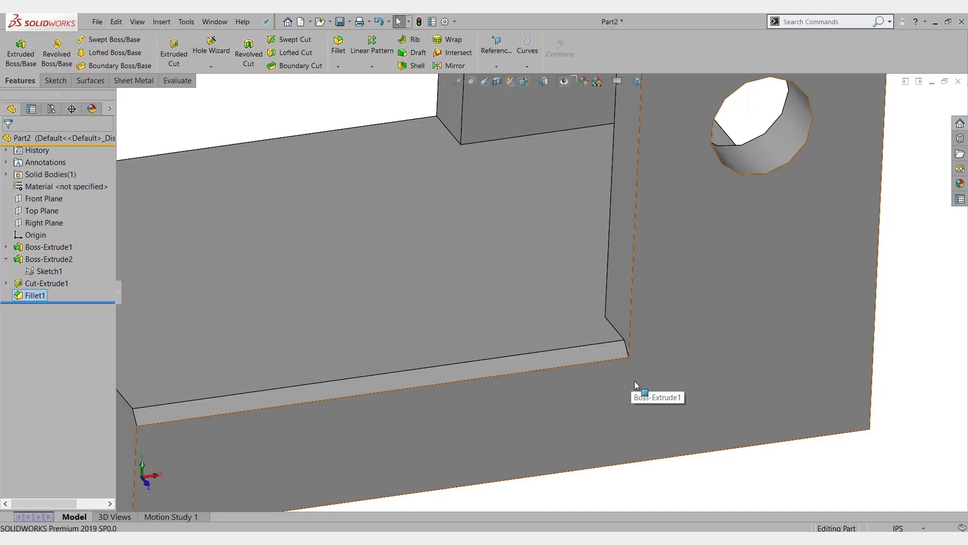
{"action": "scroll", "coordinate": [634, 380], "scroll_direction": "up", "scroll_amount": 5}
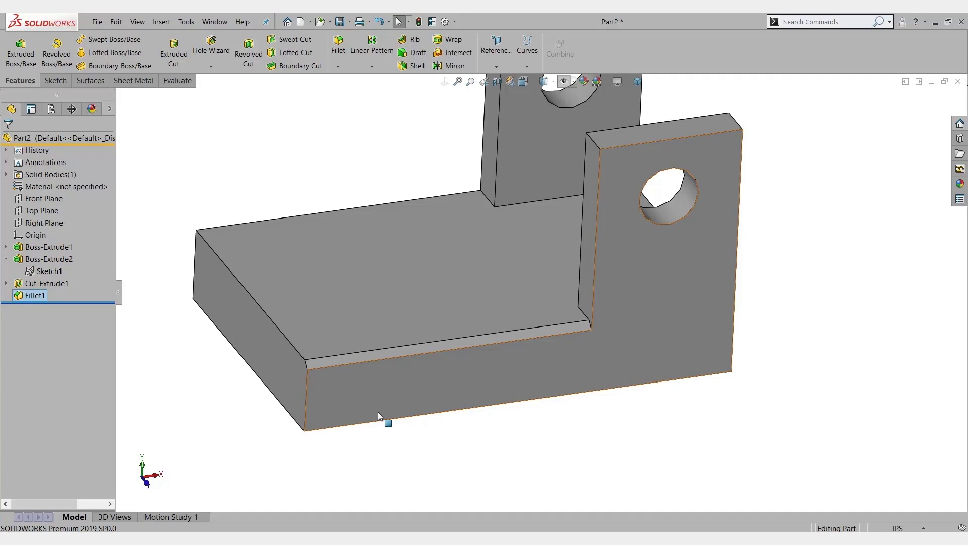
{"action": "left_click", "coordinate": [320, 363]}
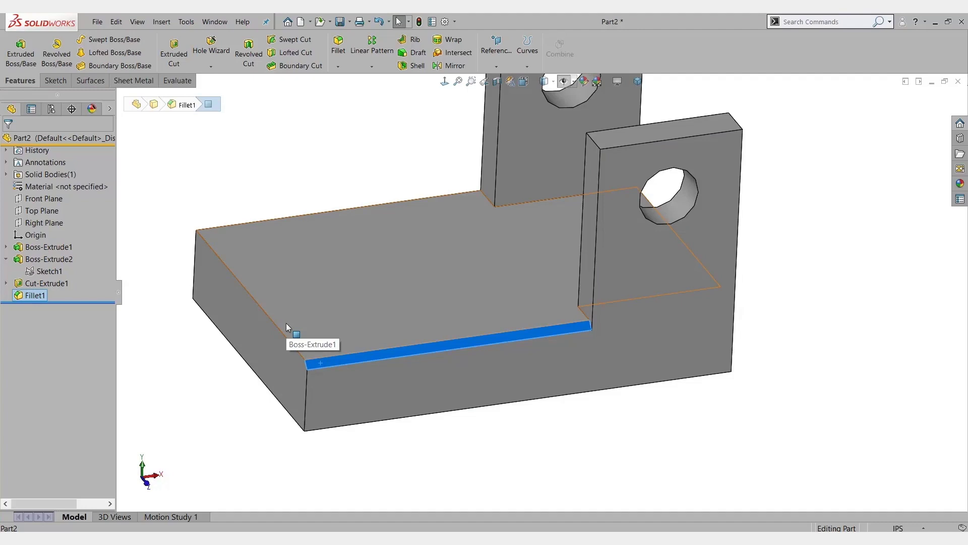
{"action": "left_click", "coordinate": [616, 347]}
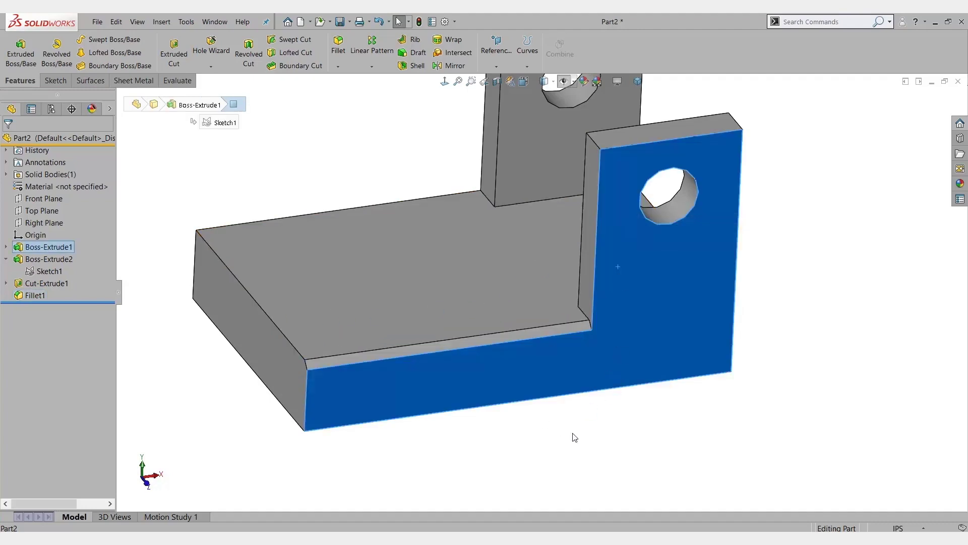
{"action": "left_click", "coordinate": [588, 478]}
{"action": "left_click", "coordinate": [579, 328]}
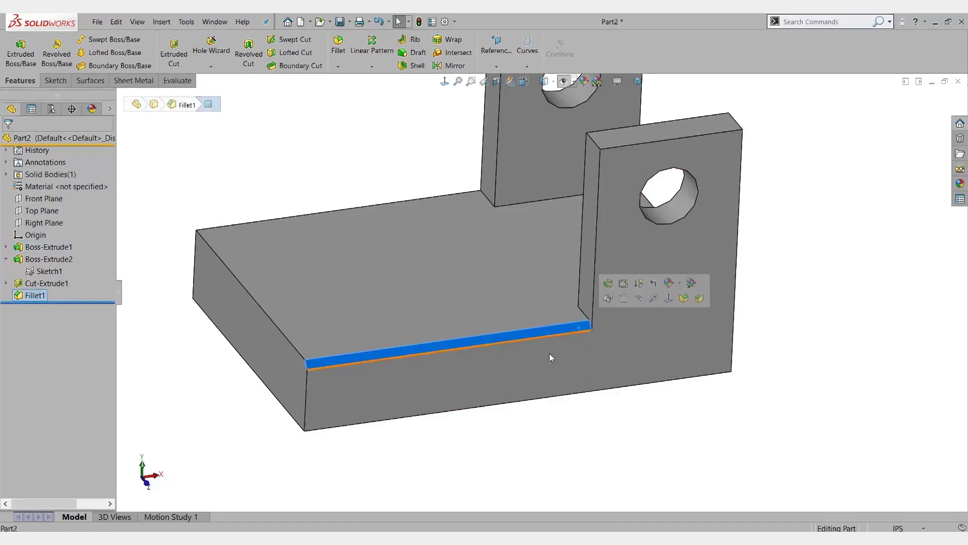
{"action": "left_click", "coordinate": [195, 420]}
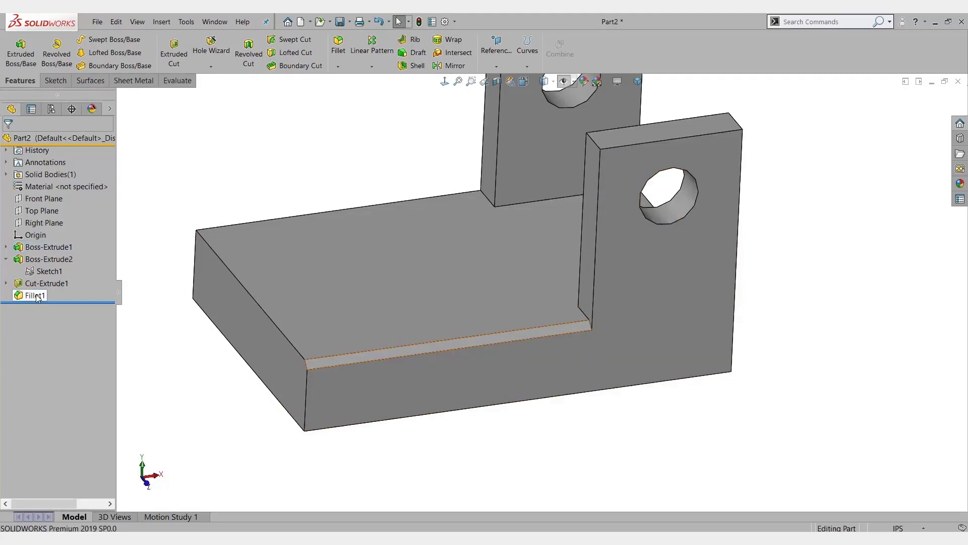
Delete the Fillet1 chamfer feature from the bracket
{"action": "right_click", "coordinate": [37, 297]}
{"action": "left_click", "coordinate": [74, 369]}
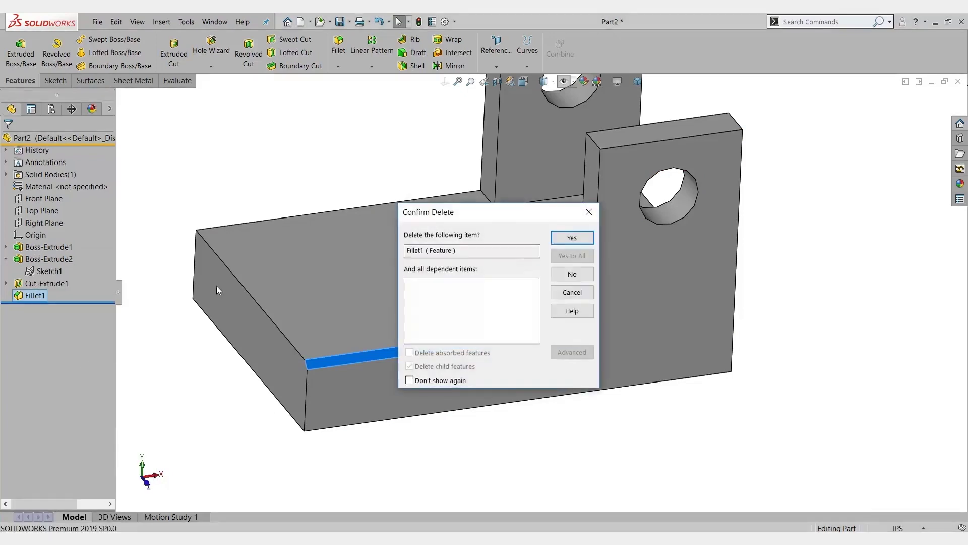
{"action": "left_click", "coordinate": [573, 240]}
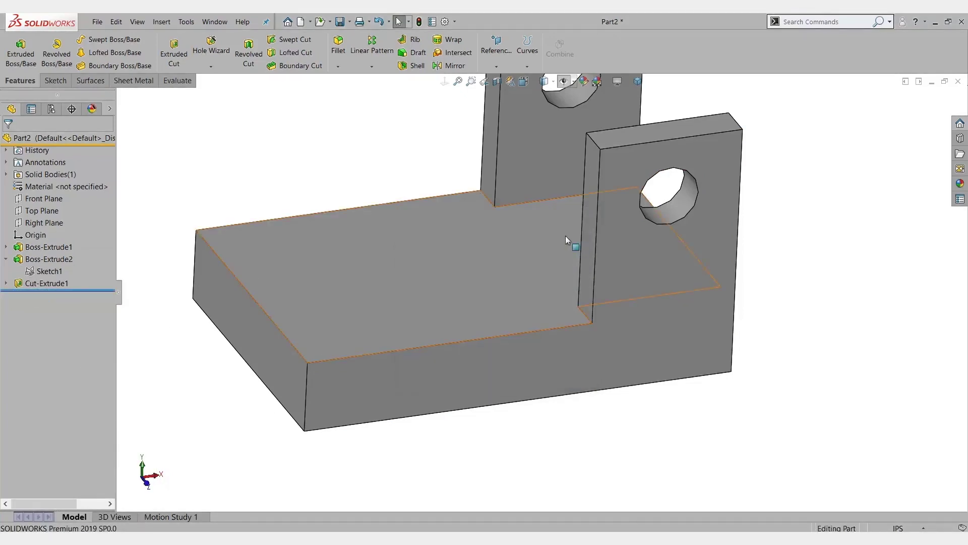
Set up a new 0.100in fillet on the base's front top edge with Partial Edge Parameters enabled
{"action": "left_click", "coordinate": [345, 51]}
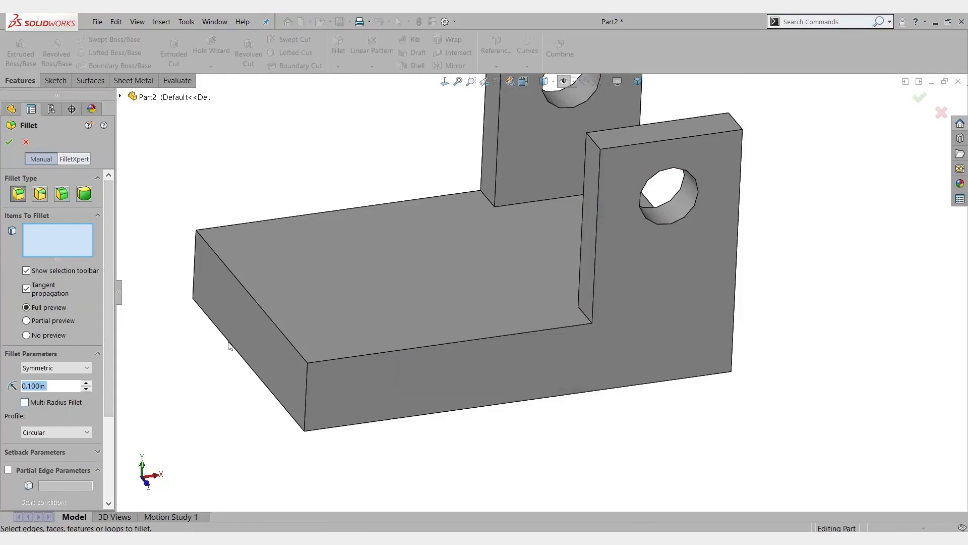
{"action": "left_click", "coordinate": [348, 358]}
{"action": "left_click_drag", "start_coordinate": [112, 393], "coordinate": [108, 410]}
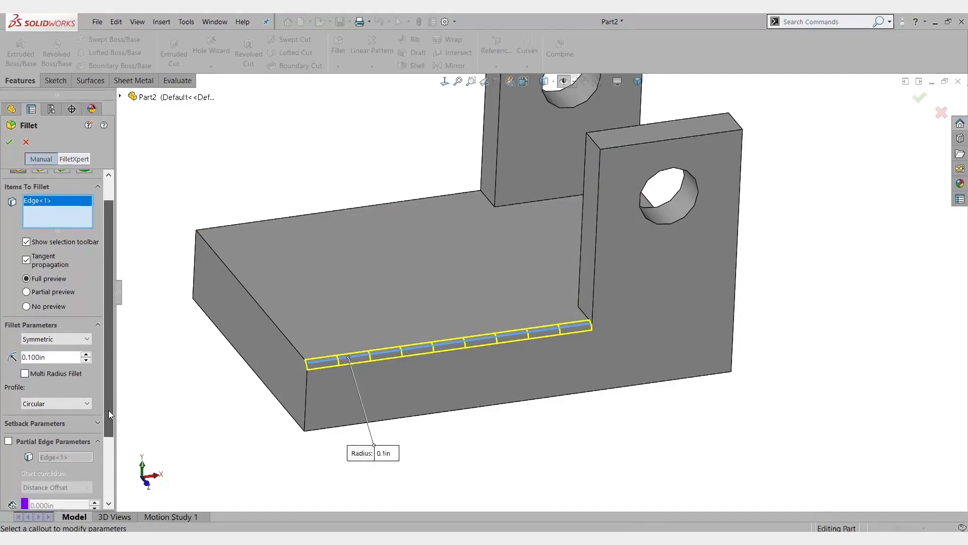
{"action": "left_click", "coordinate": [11, 442]}
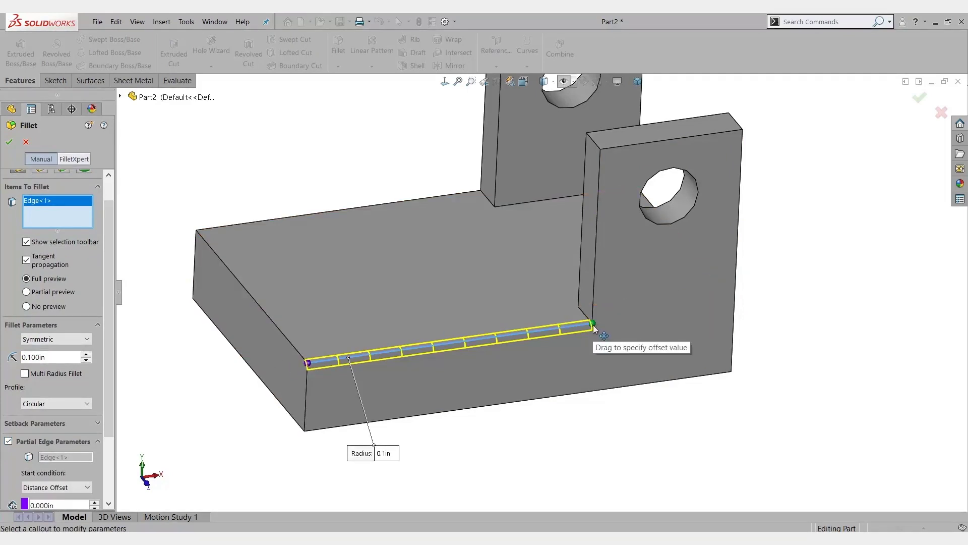
Shorten the partial fillet to stop before the upright, then create Fillet2
{"action": "left_click_drag", "start_coordinate": [594, 328], "coordinate": [580, 326]}
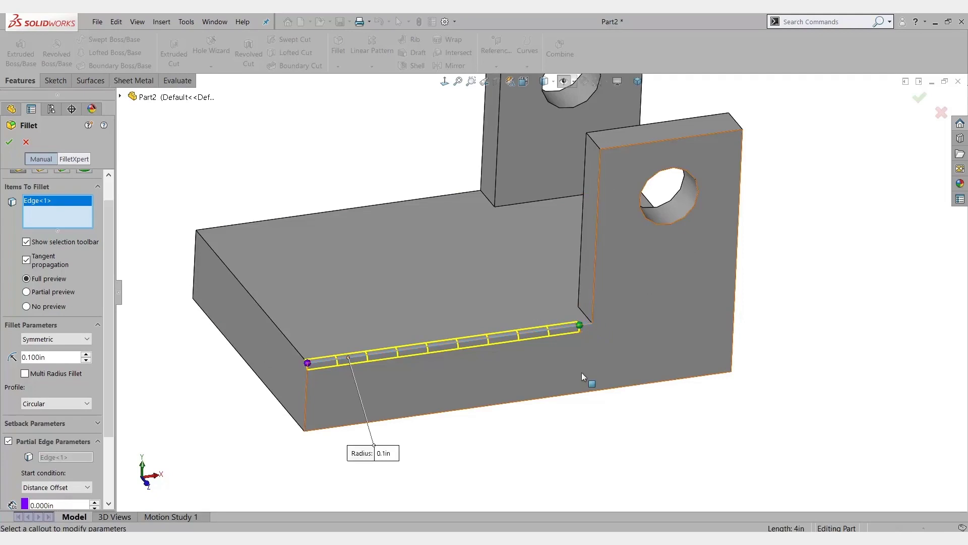
{"action": "left_click_drag", "start_coordinate": [108, 410], "coordinate": [106, 468]}
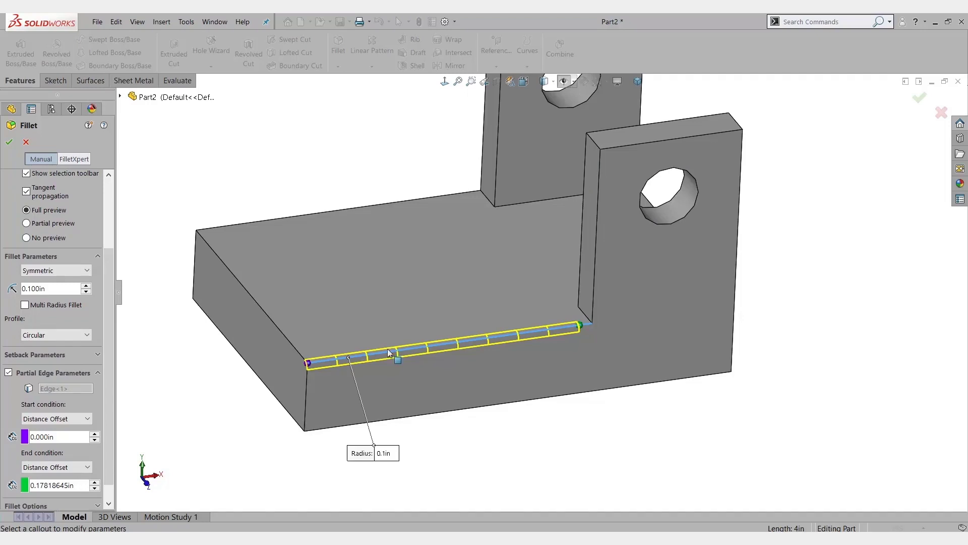
{"action": "scroll", "coordinate": [583, 328], "scroll_direction": "down", "scroll_amount": 3}
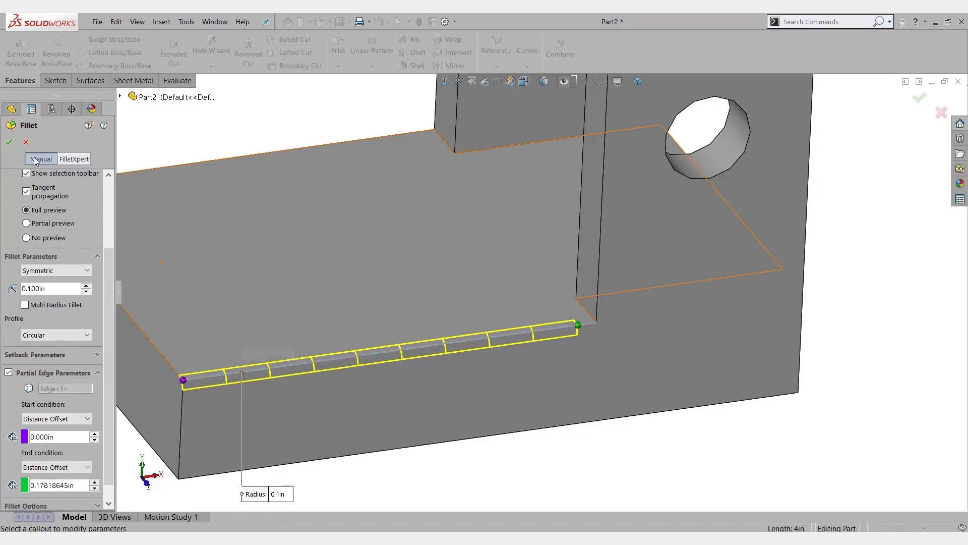
{"action": "left_click", "coordinate": [9, 142]}
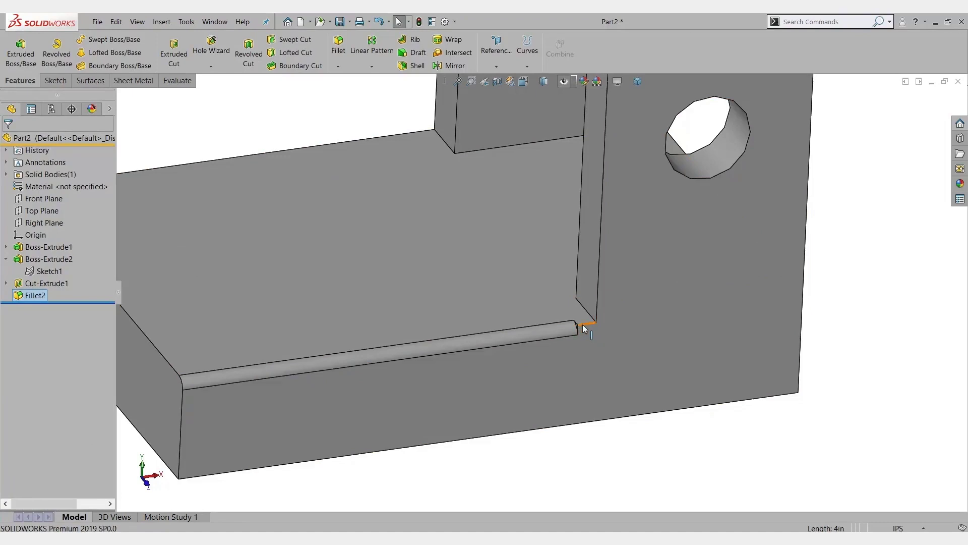
{"action": "scroll", "coordinate": [578, 331], "scroll_direction": "down", "scroll_amount": 4}
{"action": "middle_click_drag", "start_coordinate": [570, 328], "coordinate": [625, 325]}
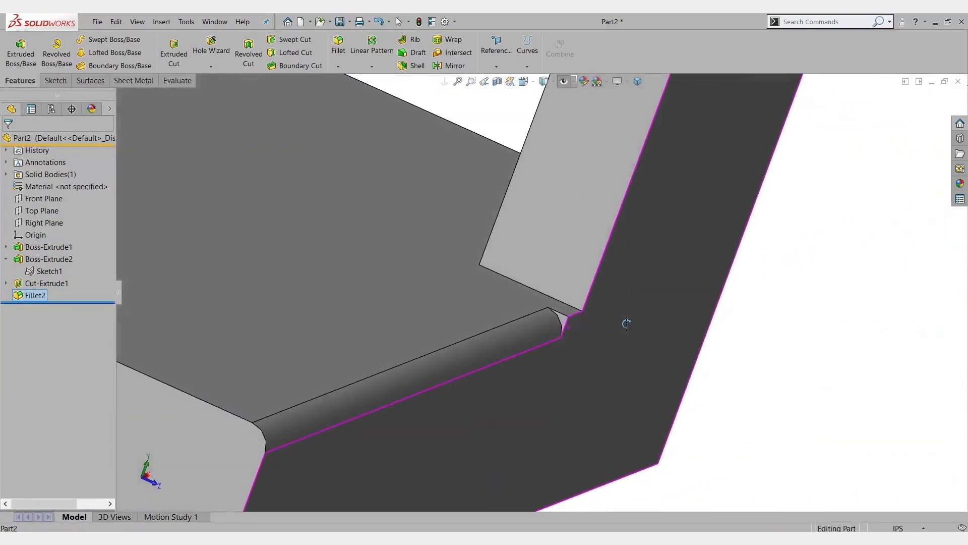
{"action": "left_click", "coordinate": [563, 321]}
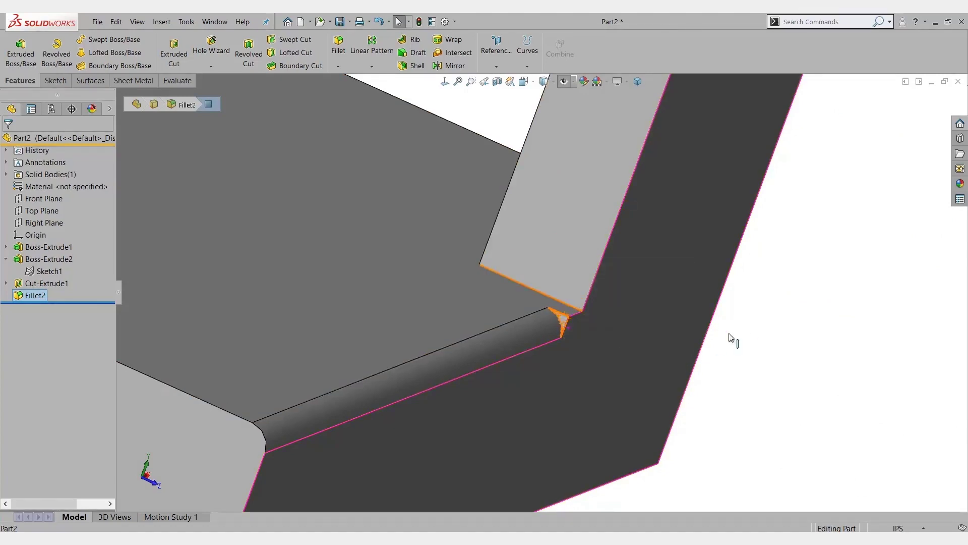
{"action": "left_click", "coordinate": [585, 280]}
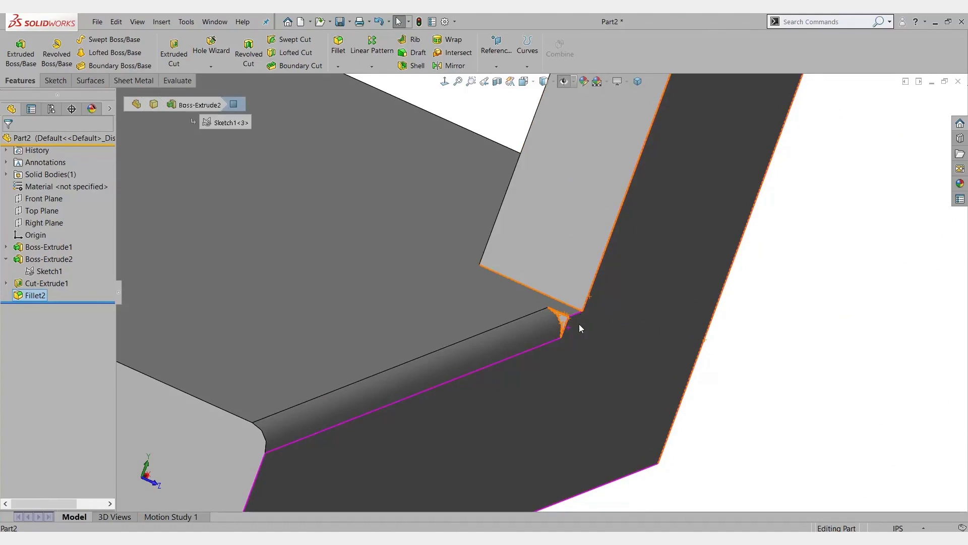
{"action": "middle_click_drag", "start_coordinate": [789, 356], "coordinate": [371, 383]}
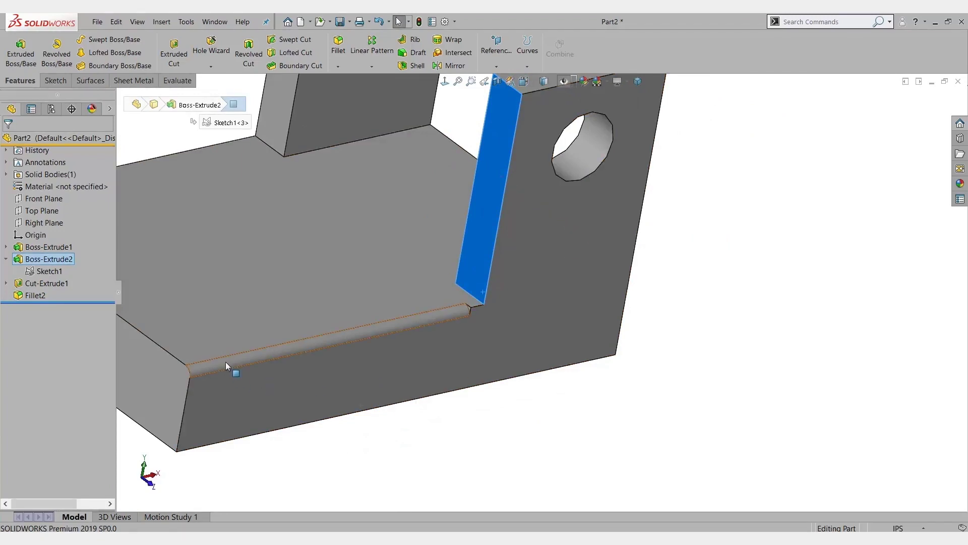
{"action": "left_click", "coordinate": [338, 66]}
{"action": "left_click", "coordinate": [357, 91]}
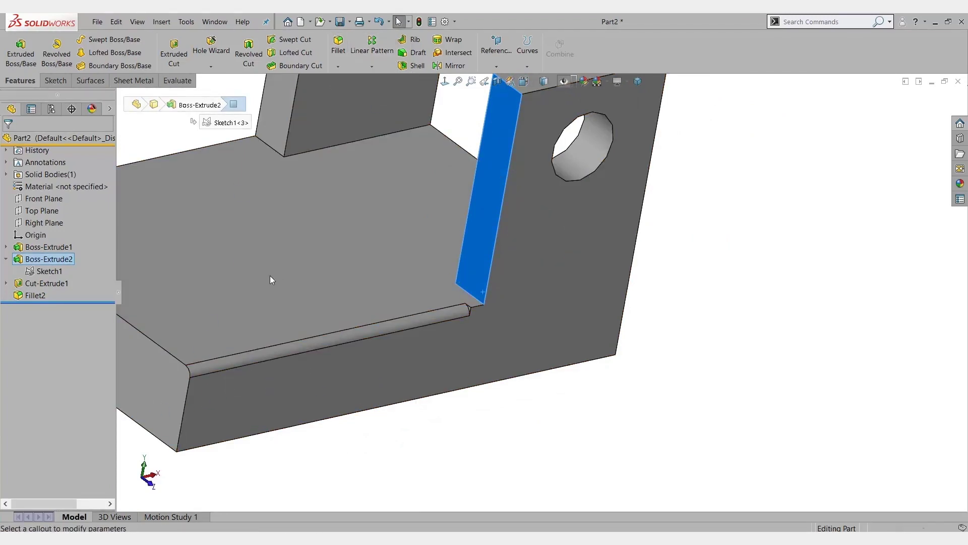
{"action": "middle_click_drag", "start_coordinate": [270, 276], "coordinate": [447, 364]}
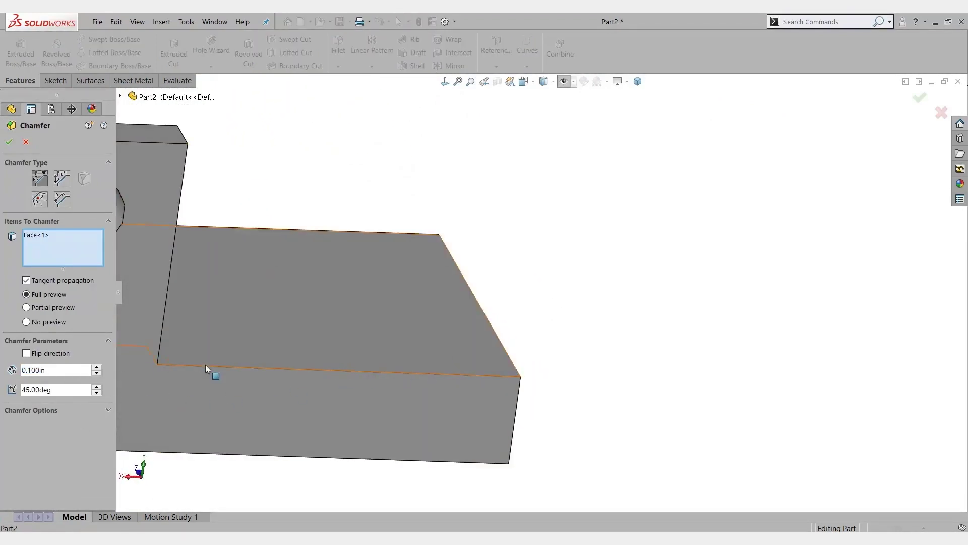
{"action": "left_click", "coordinate": [226, 367]}
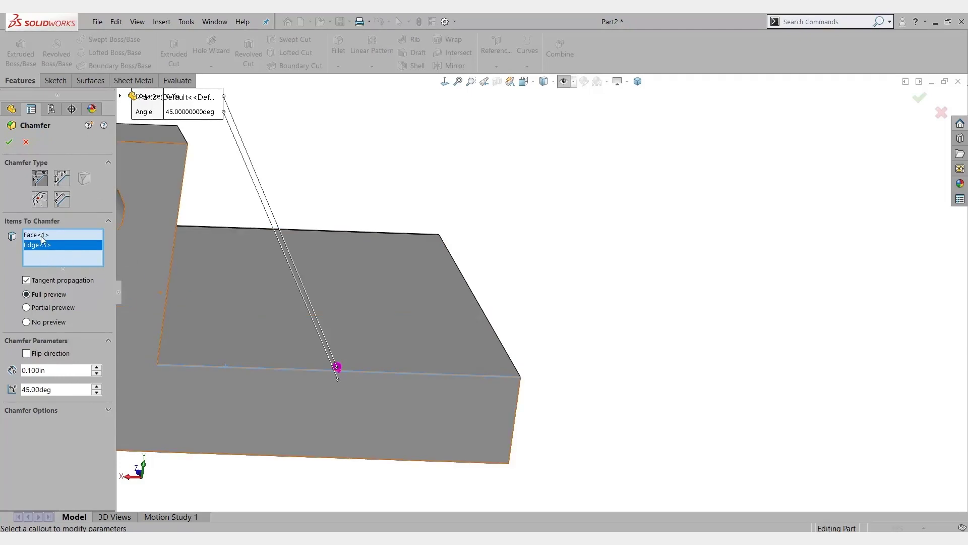
{"action": "right_click", "coordinate": [81, 259]}
{"action": "left_click", "coordinate": [121, 268]}
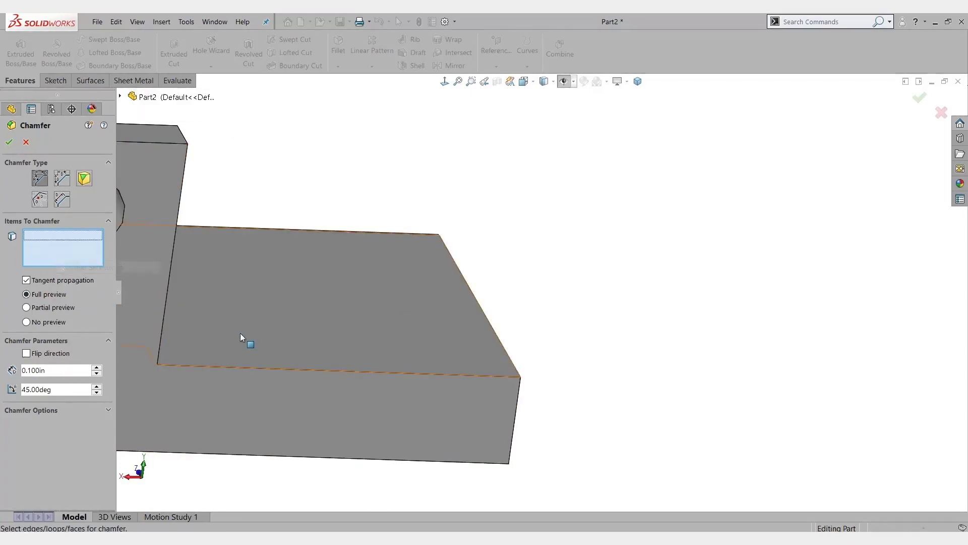
{"action": "left_click", "coordinate": [260, 366]}
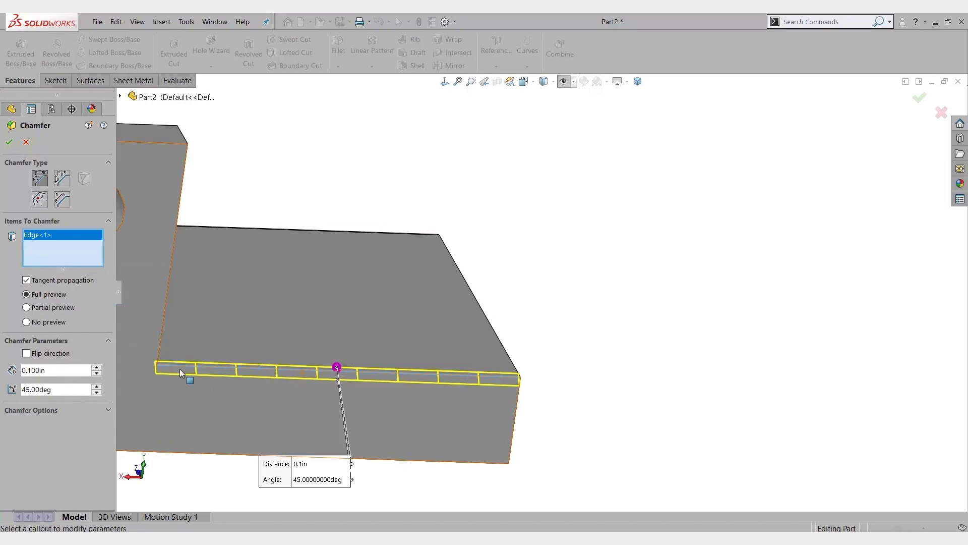
{"action": "left_click", "coordinate": [103, 410]}
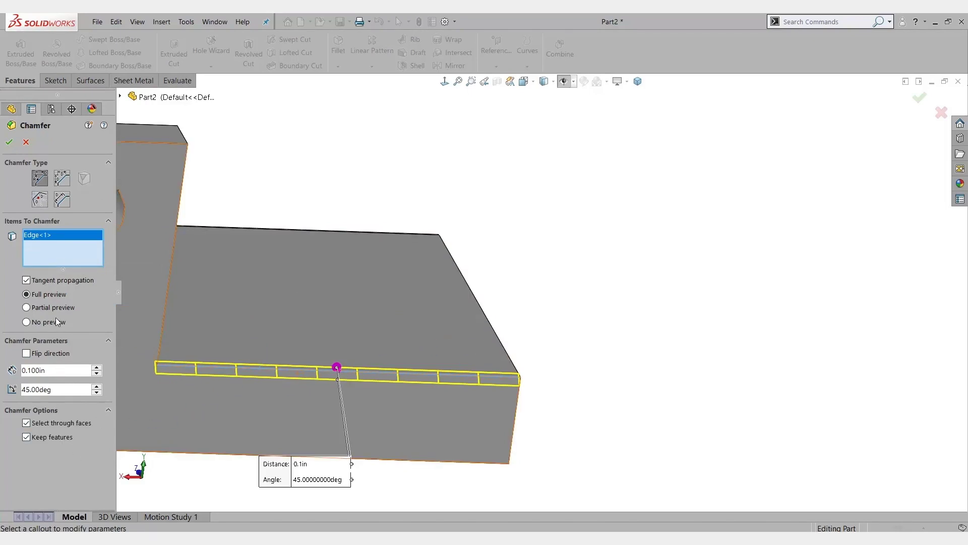
{"action": "left_click", "coordinate": [26, 143]}
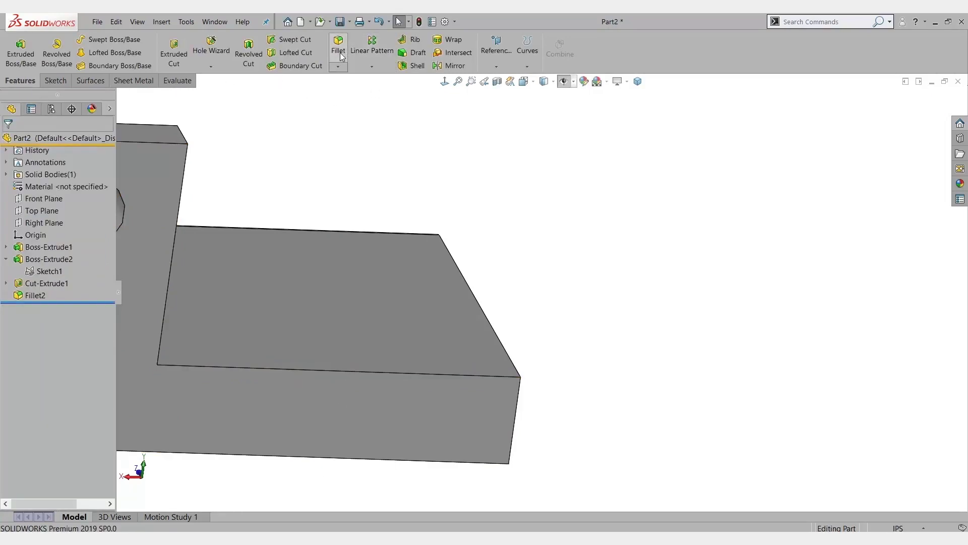
Create Fillet3, a 0.100in round on the base's front top edge
{"action": "left_click", "coordinate": [342, 55]}
{"action": "left_click", "coordinate": [329, 255]}
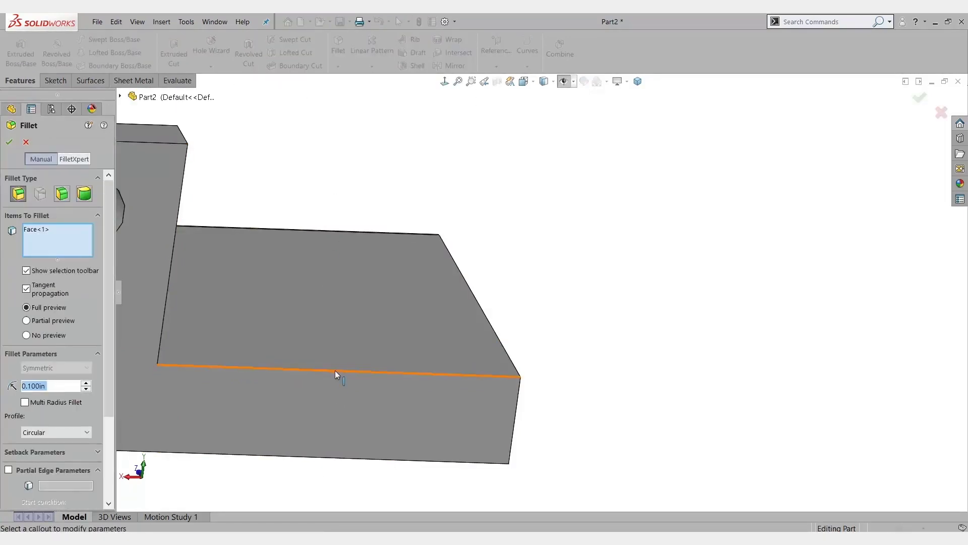
{"action": "left_click", "coordinate": [336, 371]}
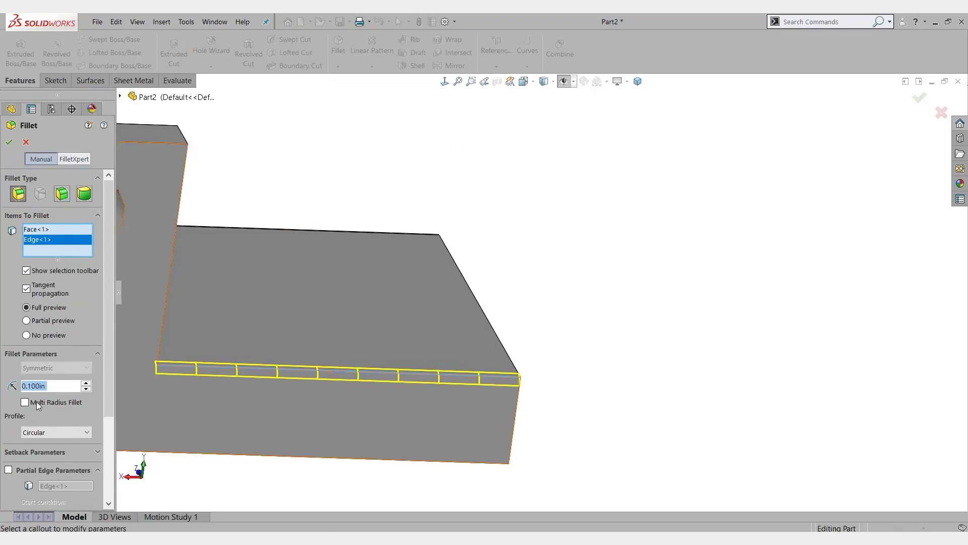
{"action": "left_click", "coordinate": [9, 142]}
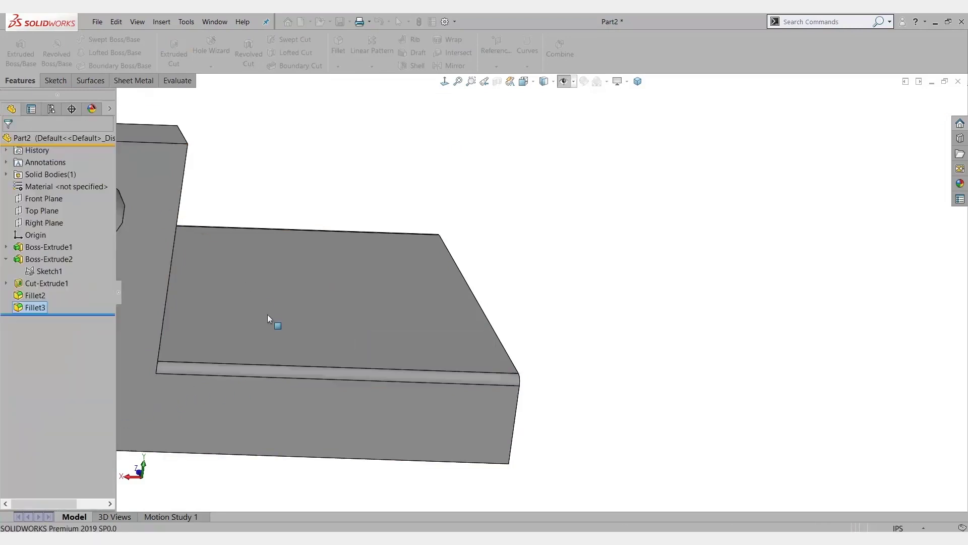
{"action": "right_click", "coordinate": [41, 307]}
Convert Fillet3 to a chamfer, enable Partial Edge Parameters, and clear its edge selection
{"action": "left_click", "coordinate": [72, 328]}
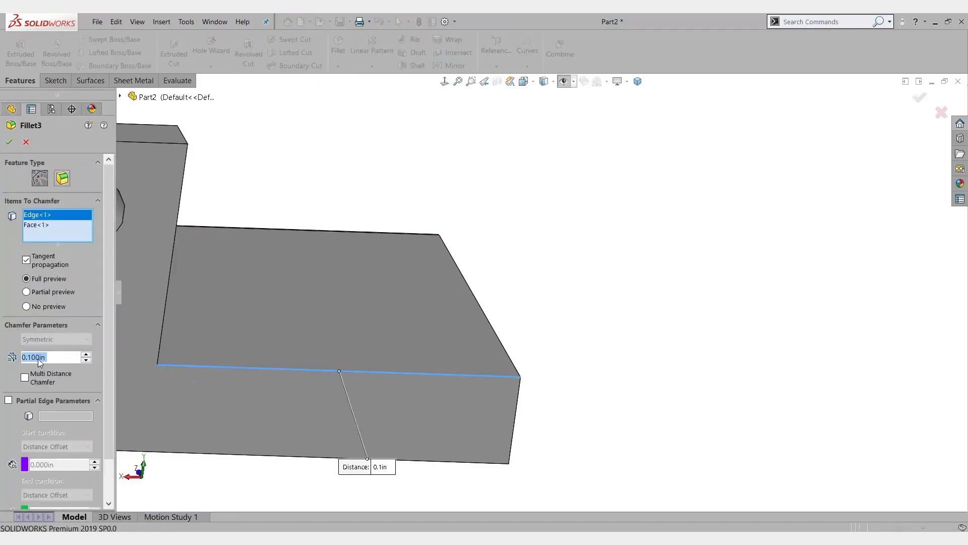
{"action": "left_click", "coordinate": [9, 400]}
{"action": "left_click", "coordinate": [159, 367]}
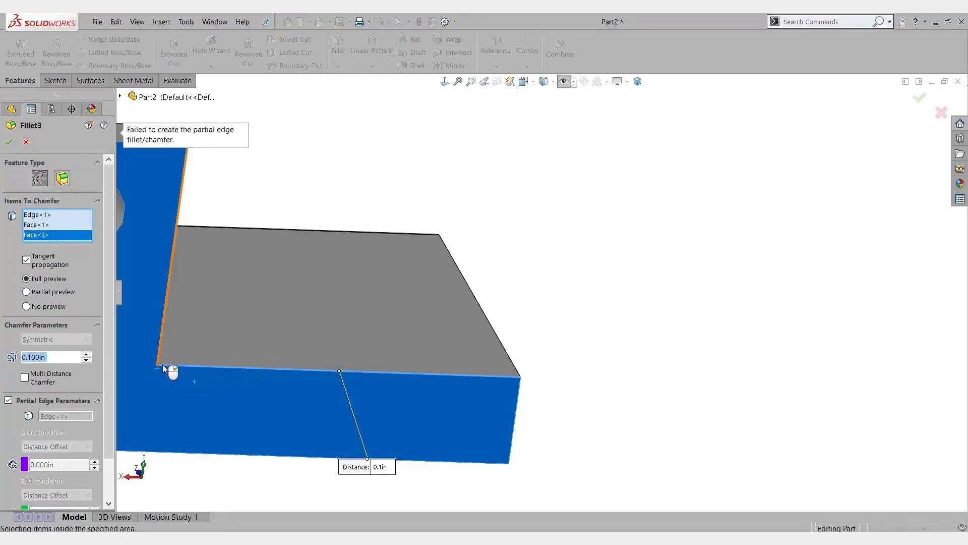
{"action": "left_click", "coordinate": [179, 366]}
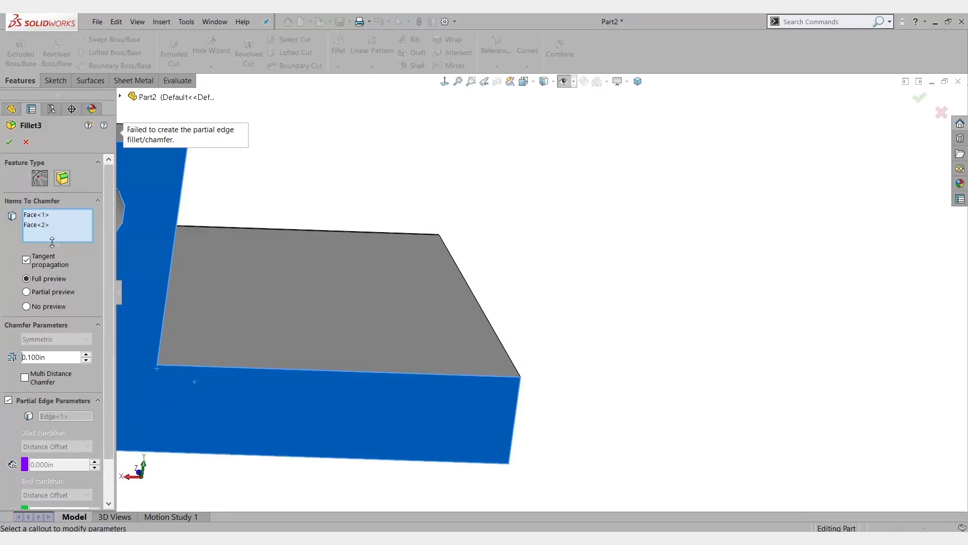
{"action": "right_click", "coordinate": [76, 216]}
{"action": "left_click", "coordinate": [101, 225]}
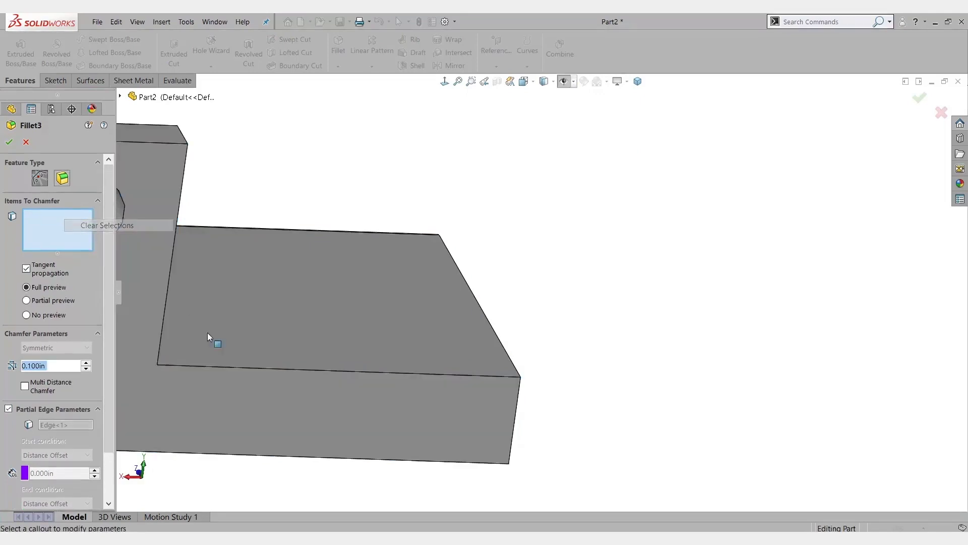
Reselect the base's front edge and apply the 0.100in partial chamfer offset 0.2182in from one end
{"action": "left_click", "coordinate": [228, 367]}
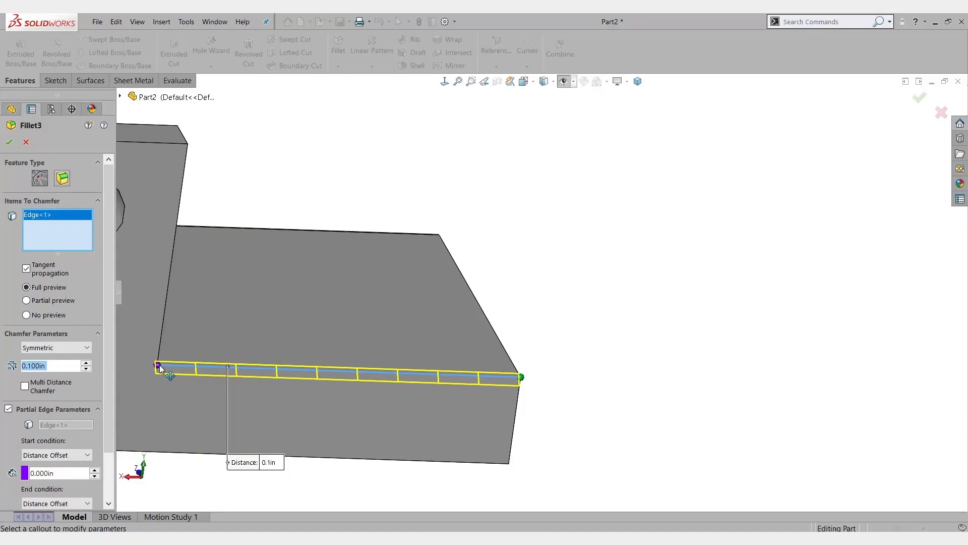
{"action": "left_click_drag", "start_coordinate": [158, 367], "coordinate": [177, 366]}
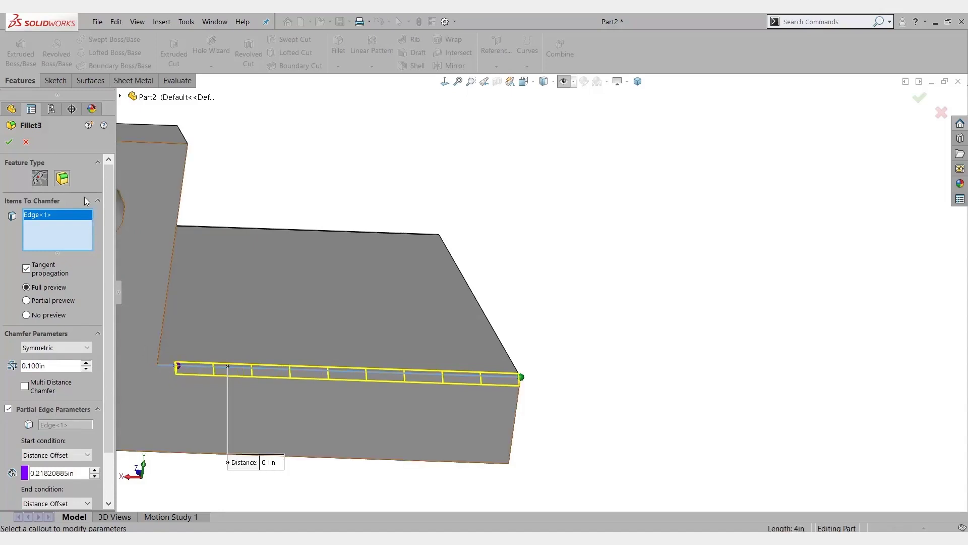
{"action": "left_click", "coordinate": [9, 141]}
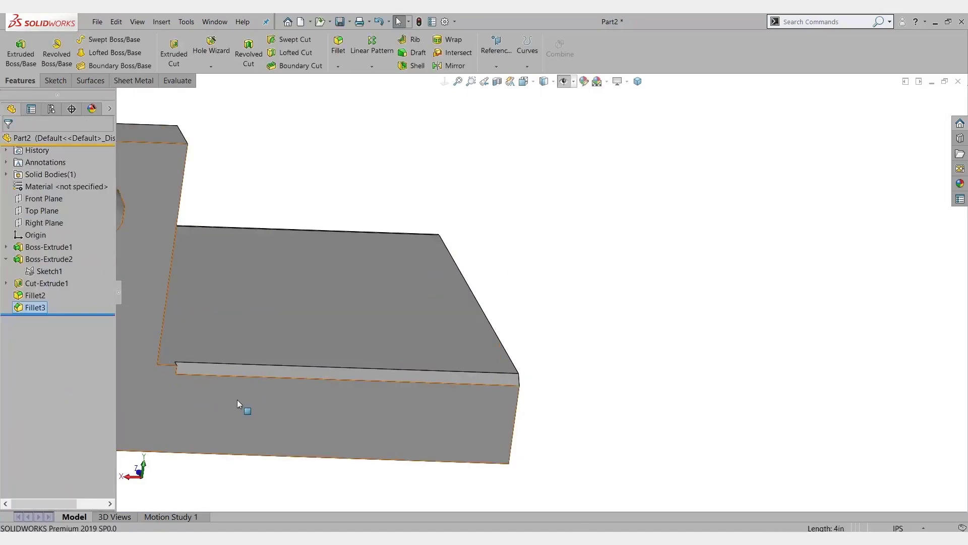
{"action": "scroll", "coordinate": [237, 399], "scroll_direction": "up", "scroll_amount": 3}
{"action": "middle_click_drag", "start_coordinate": [237, 399], "coordinate": [313, 301]}
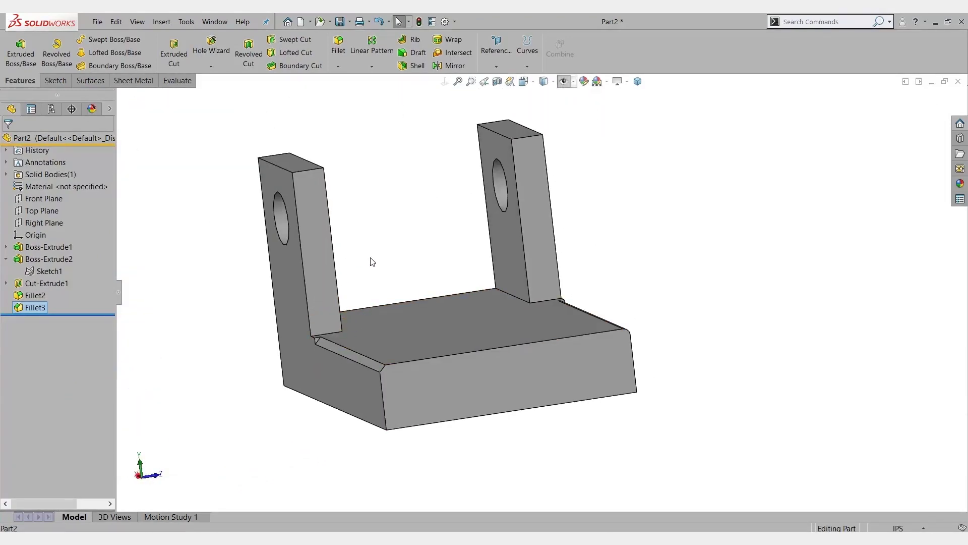
{"action": "middle_click_drag", "start_coordinate": [372, 261], "coordinate": [418, 335]}
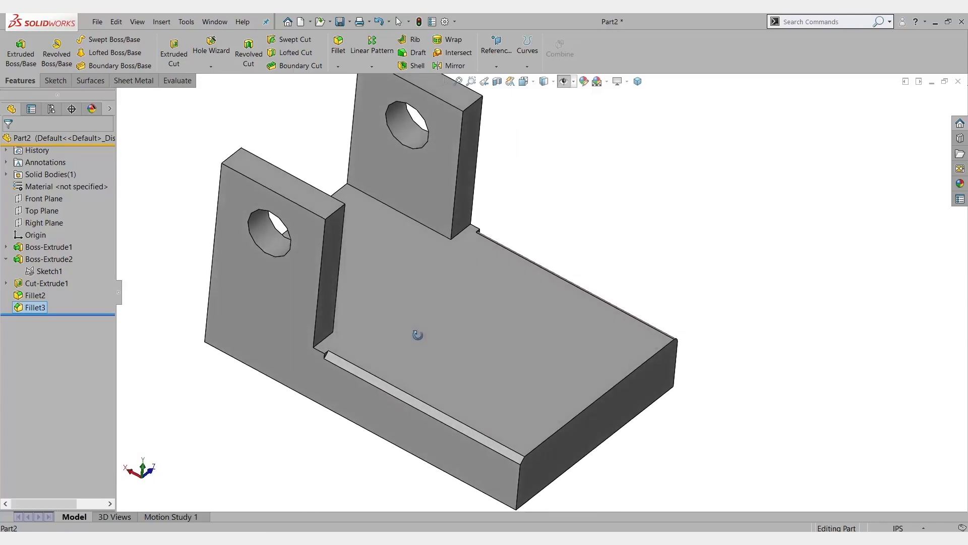